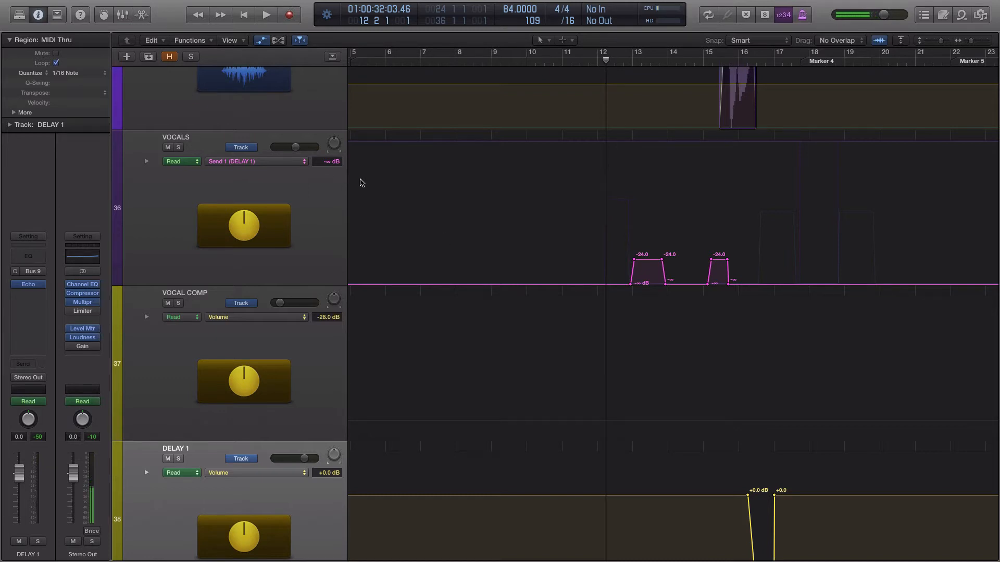
Step: Examine the VOCALS bus and the individual vocal tracks above it, Vocal 2 to Vocal 4
click(210, 141)
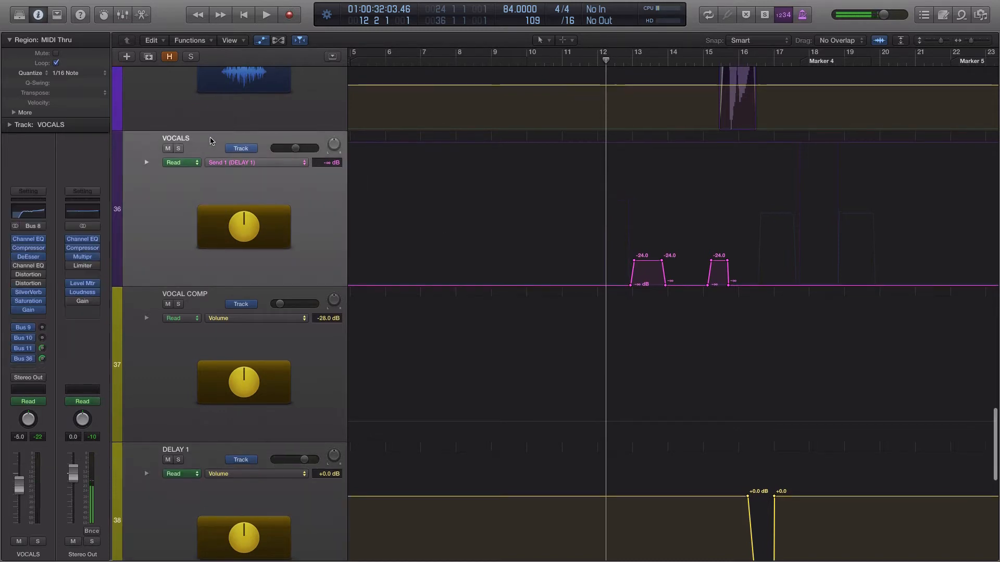
scroll(211, 141, up, 3)
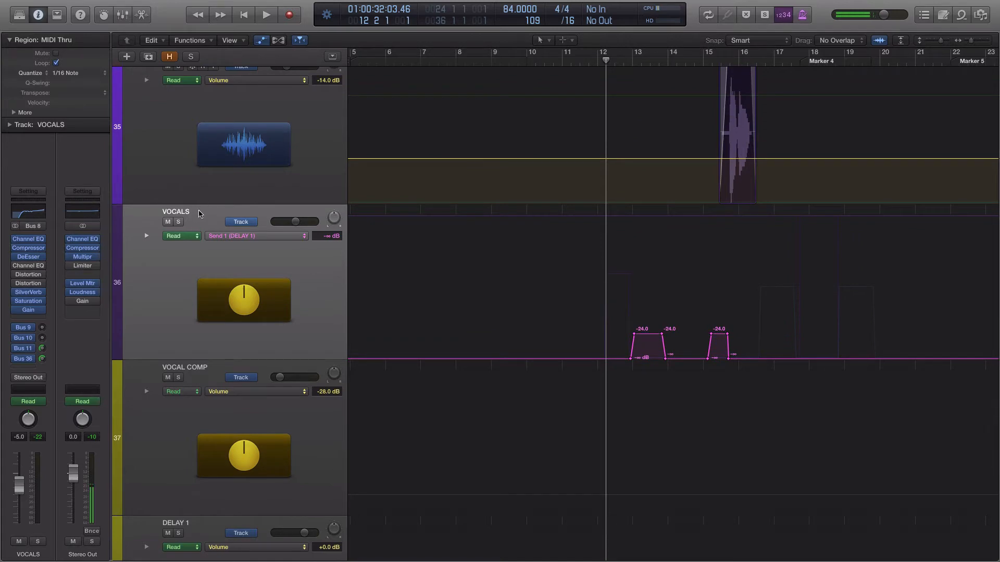
scroll(215, 214, up, 8)
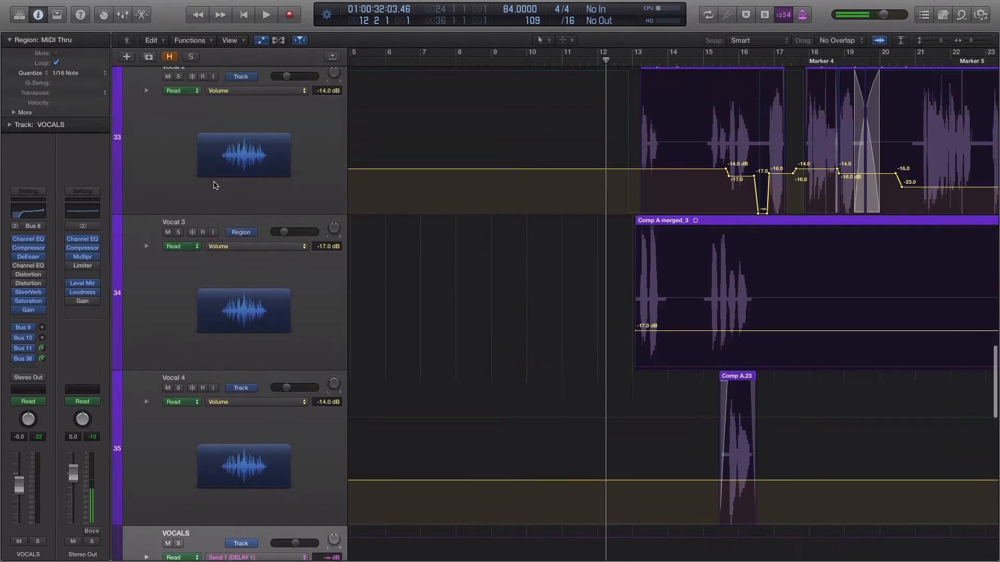
scroll(207, 109, up, 3)
scroll(208, 208, down, 5)
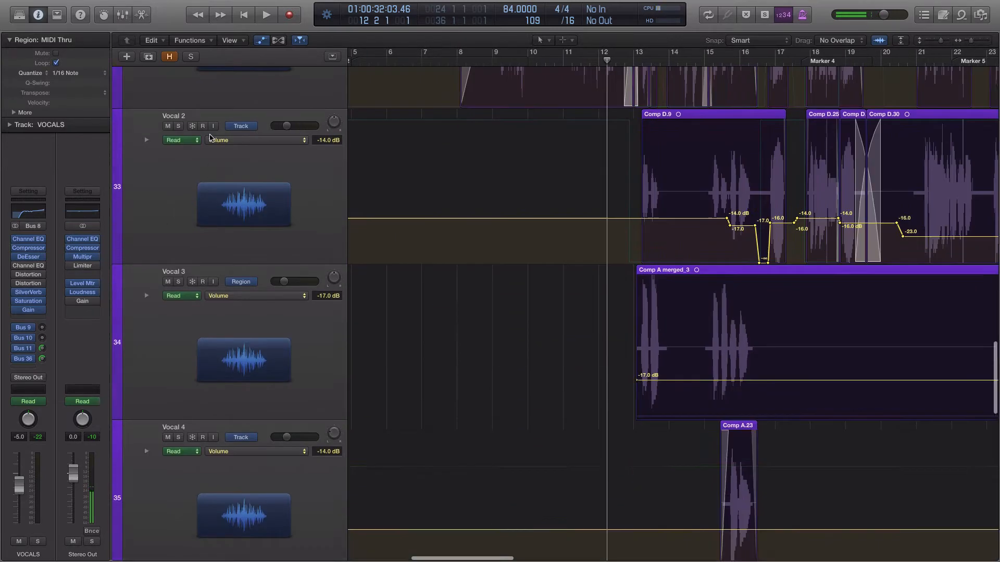
scroll(202, 316, down, 3)
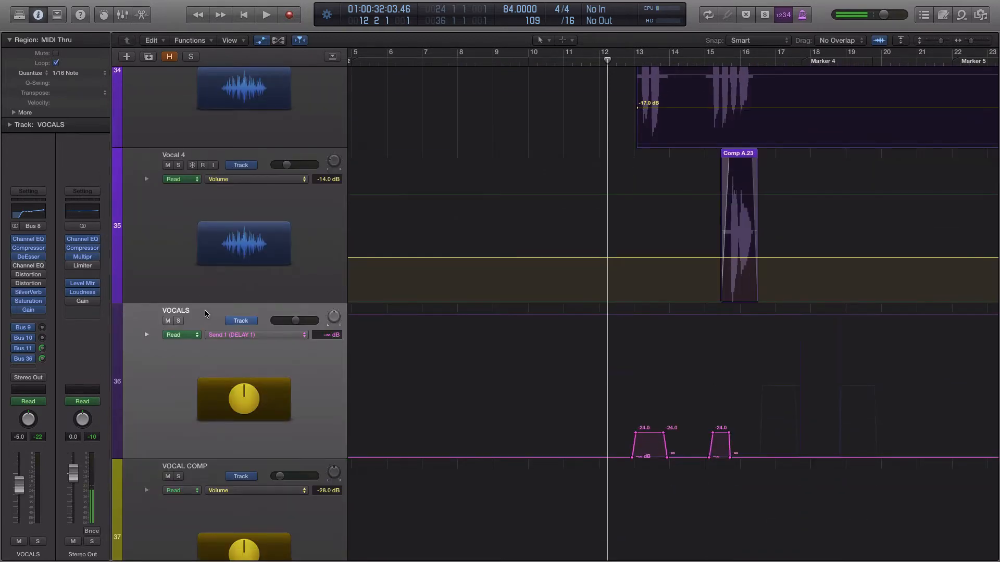
scroll(206, 314, down, 2)
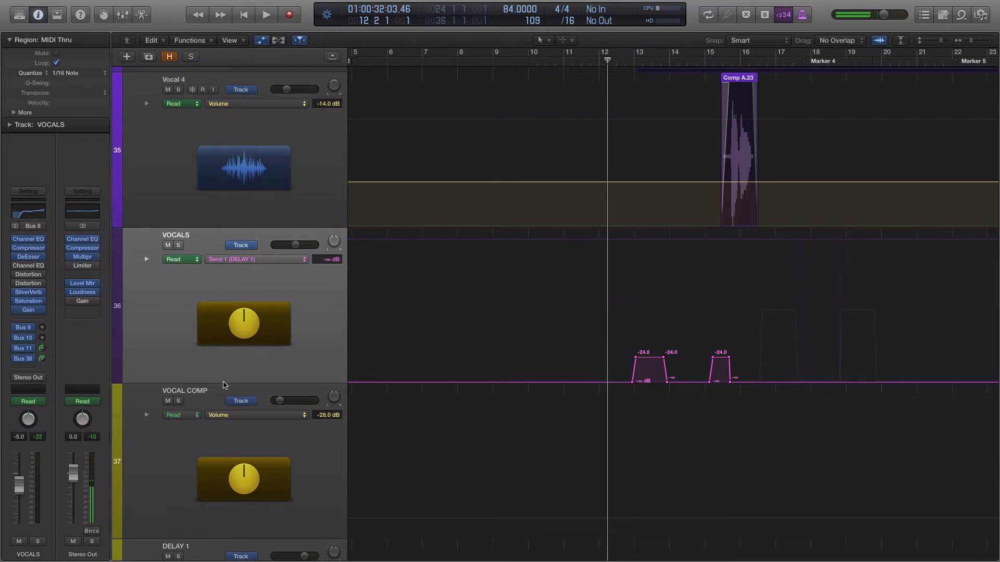
scroll(225, 388, down, 2)
Step: Select the DELAY 1 track and inspect the settings of its Echo plug-in before closing it
click(217, 264)
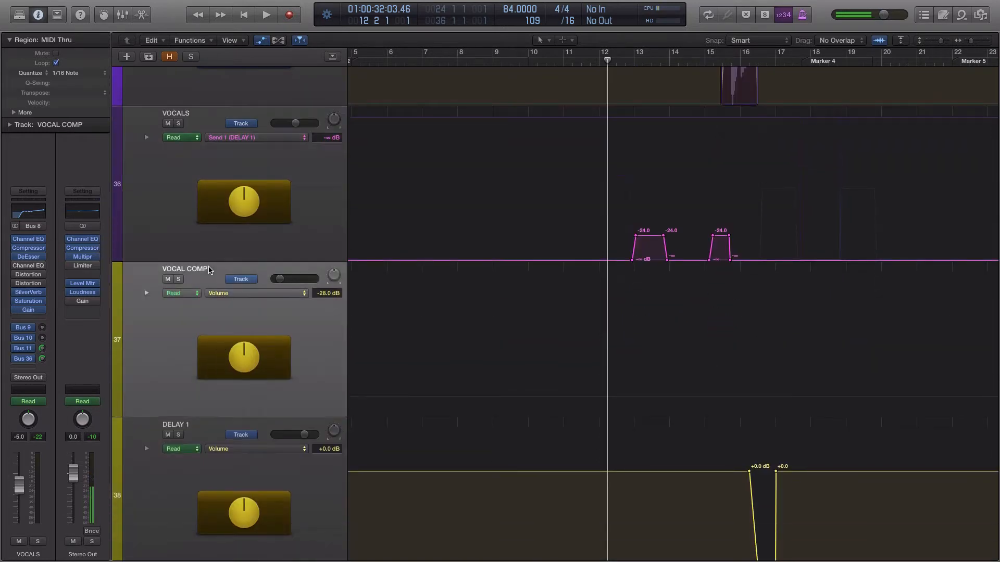
scroll(206, 271, down, 2)
click(193, 332)
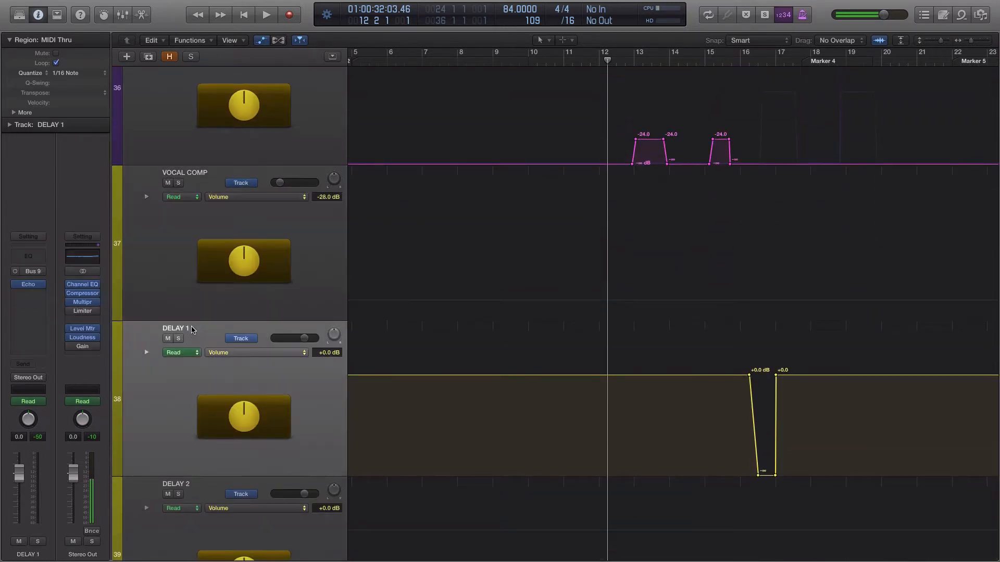
click(28, 284)
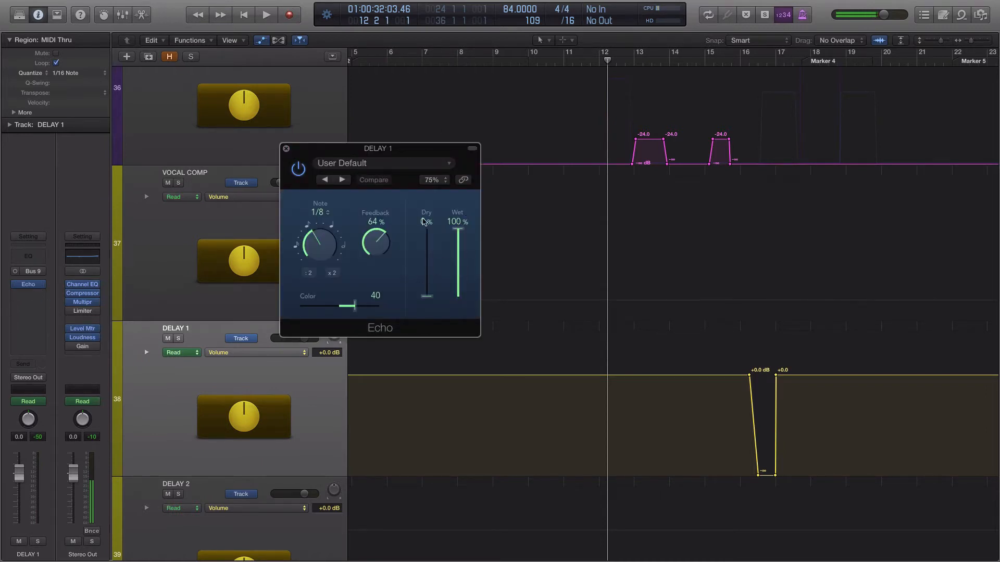
click(286, 148)
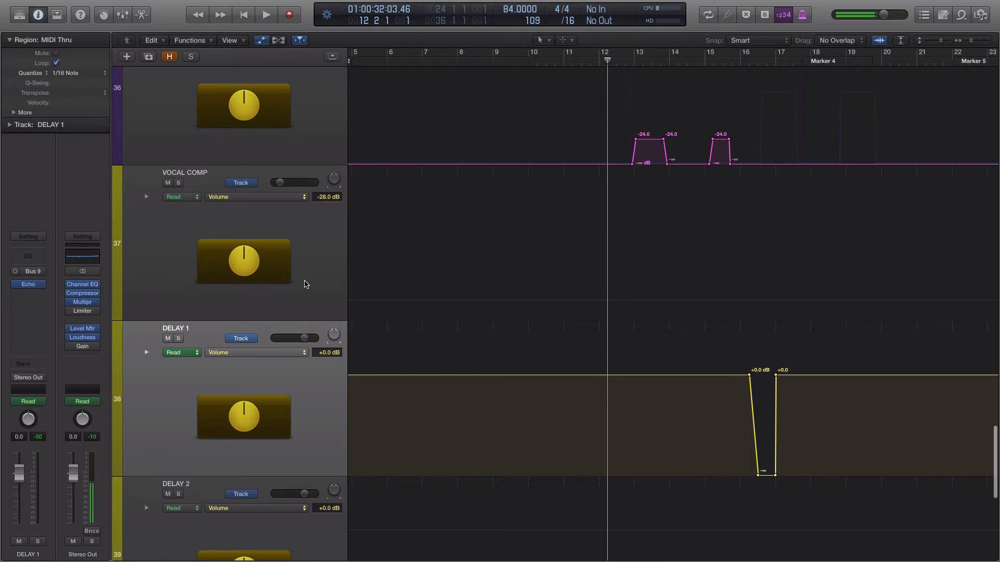
Step: Compare the channel strip of the VOCALS track with that of the DELAY 1 track
scroll(304, 283, up, 3)
scroll(298, 295, up, 2)
click(204, 150)
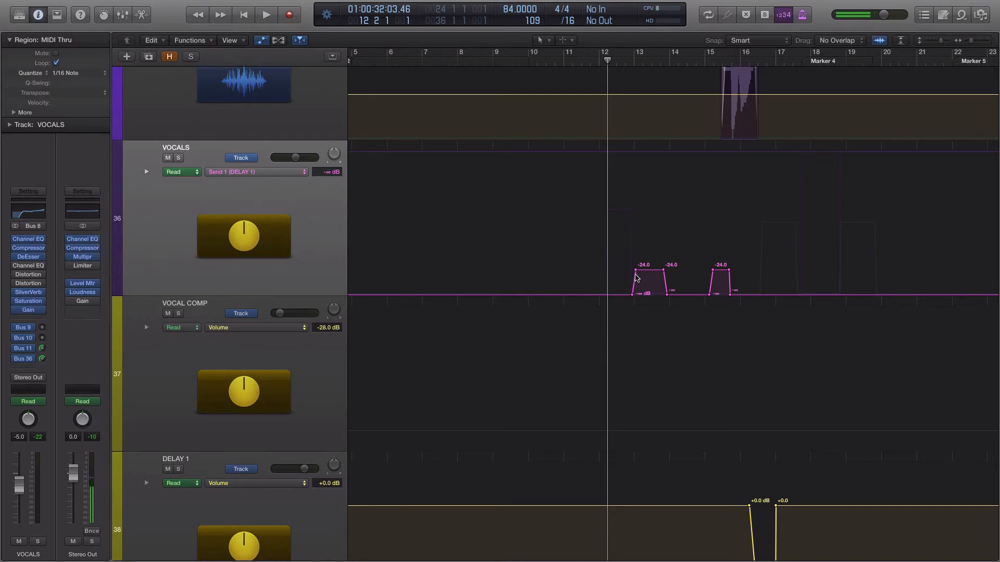
click(207, 460)
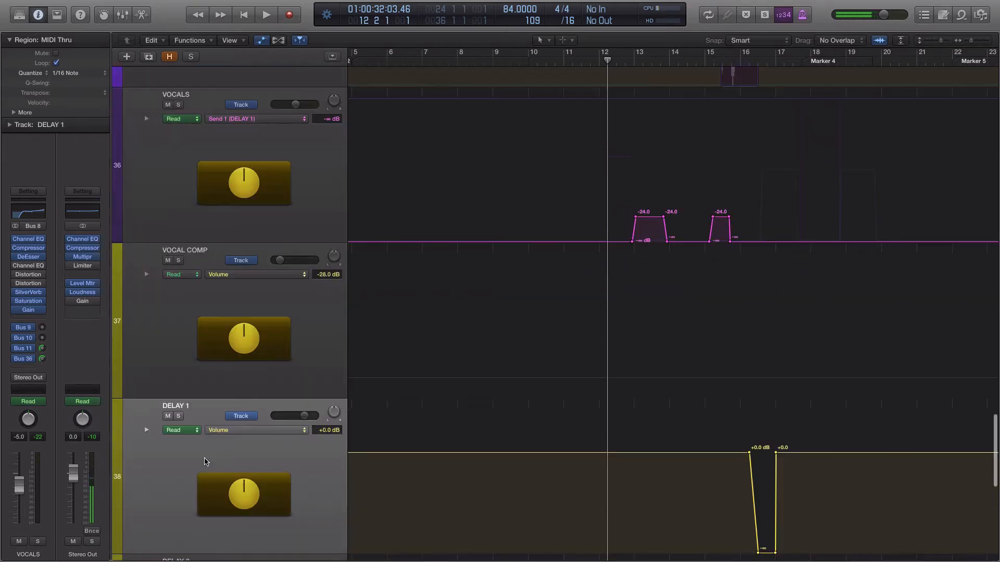
Step: Examine the DELAY 1 send automation on the VOCALS track around bars 13 to 16, with the playhead at bar 12, beat 2
click(631, 71)
click(975, 40)
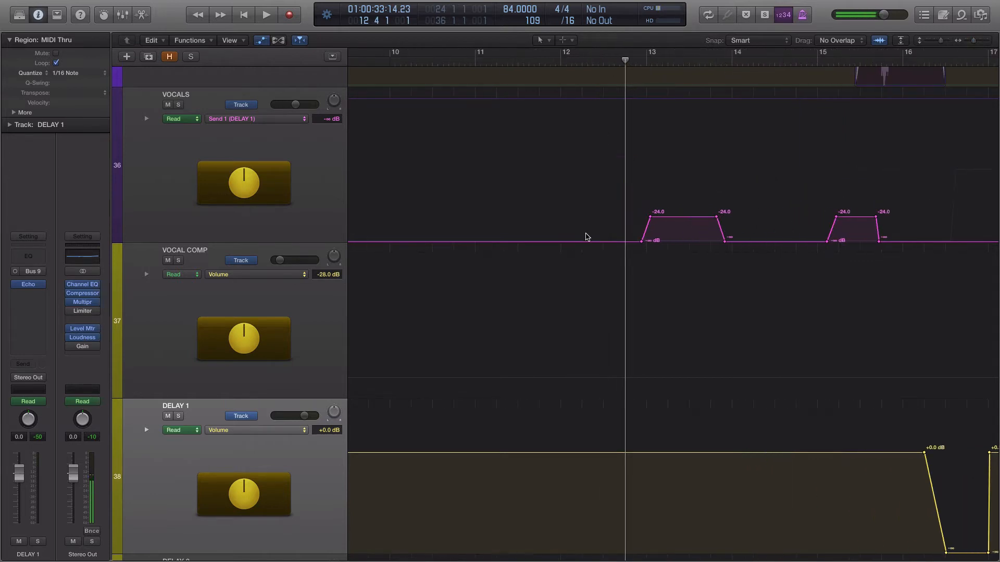
click(582, 75)
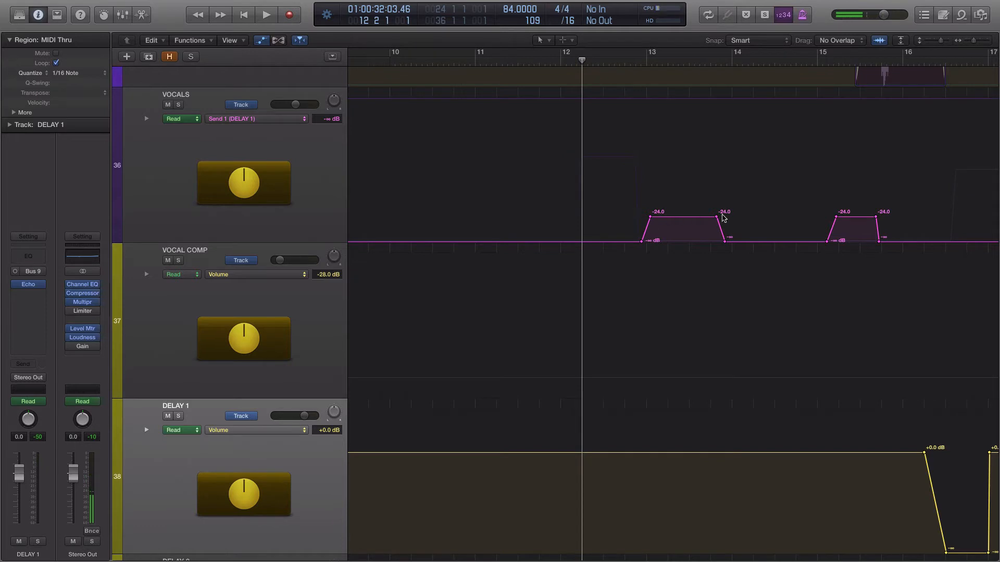
scroll(789, 217, right, 1)
drag(974, 40, 970, 40)
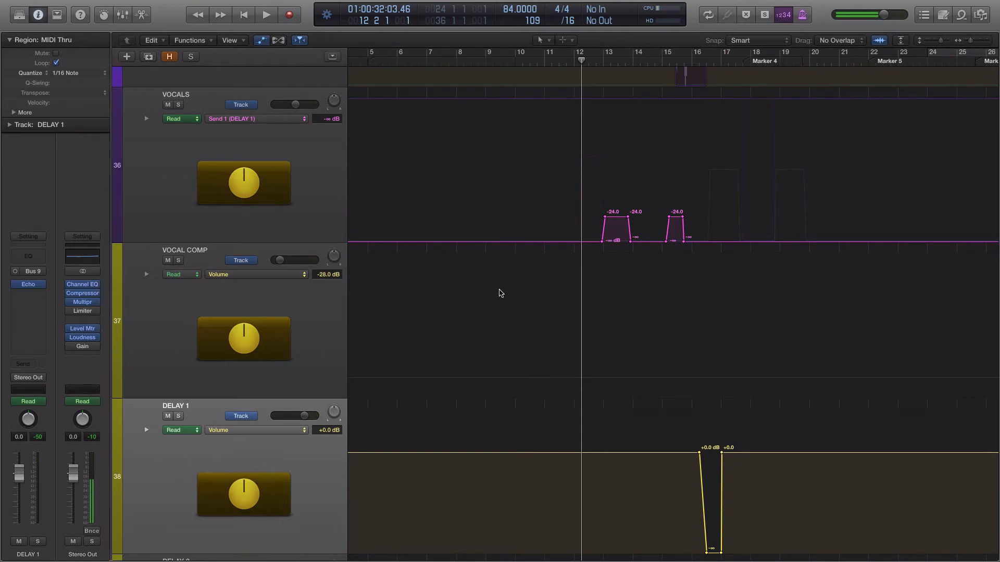
Step: Check the bus sends on the VOCALS track against the bus input of the DELAY 1 track
click(210, 94)
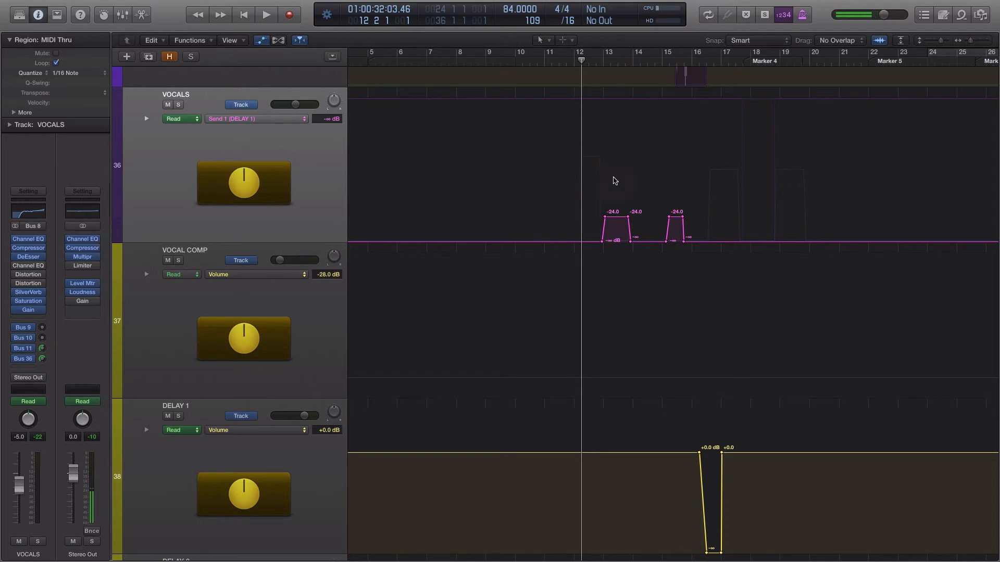
drag(970, 41, 972, 40)
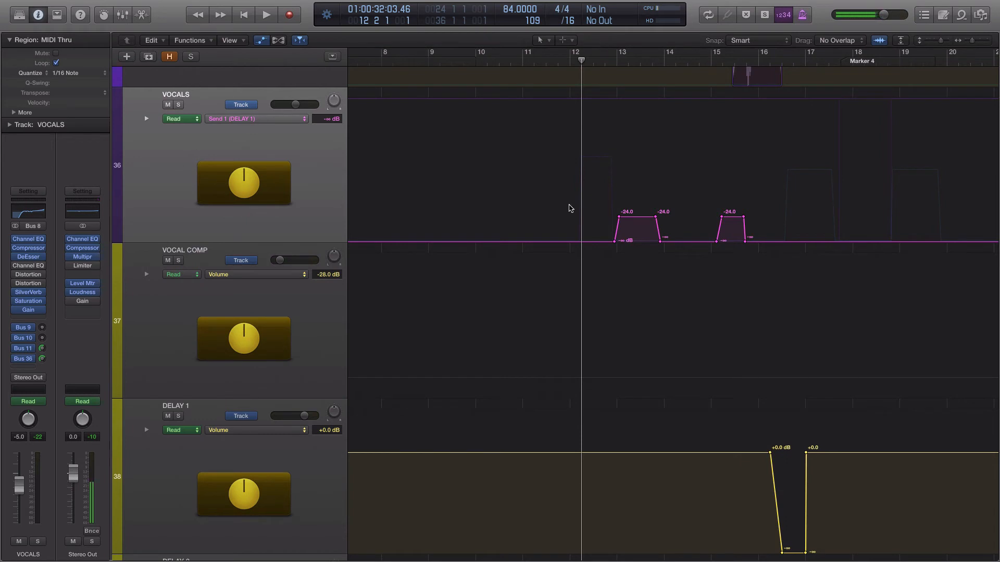
click(213, 404)
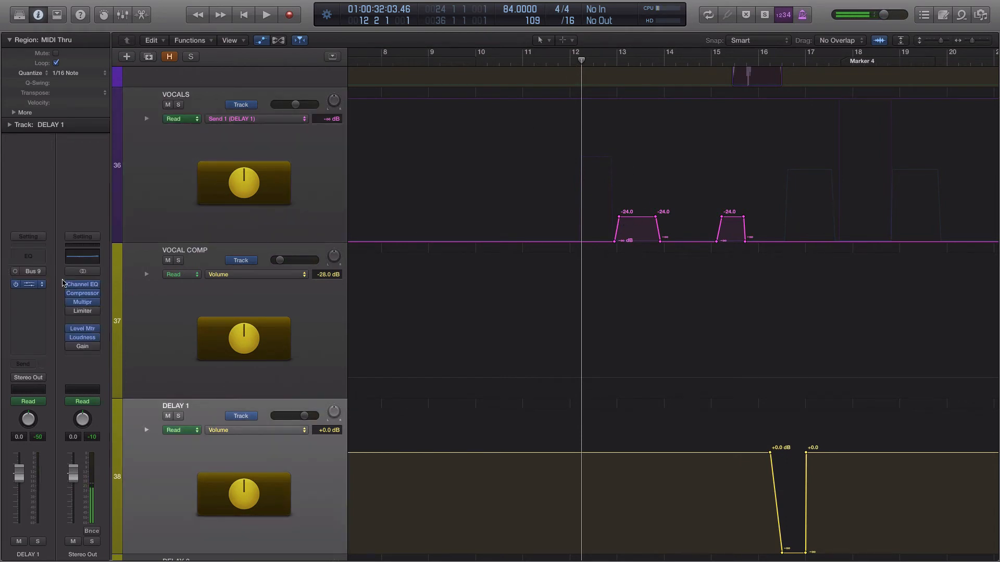
click(218, 91)
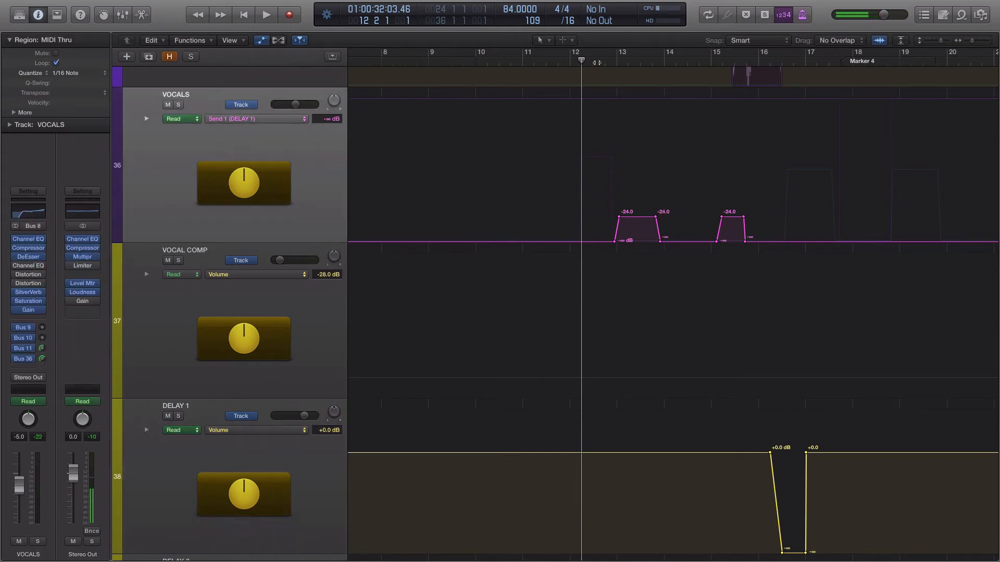
Step: Play the VOCALS track soloed from bar 12 to about bar 15, passing its first delay send automation, and remove the solo
drag(593, 60, 567, 60)
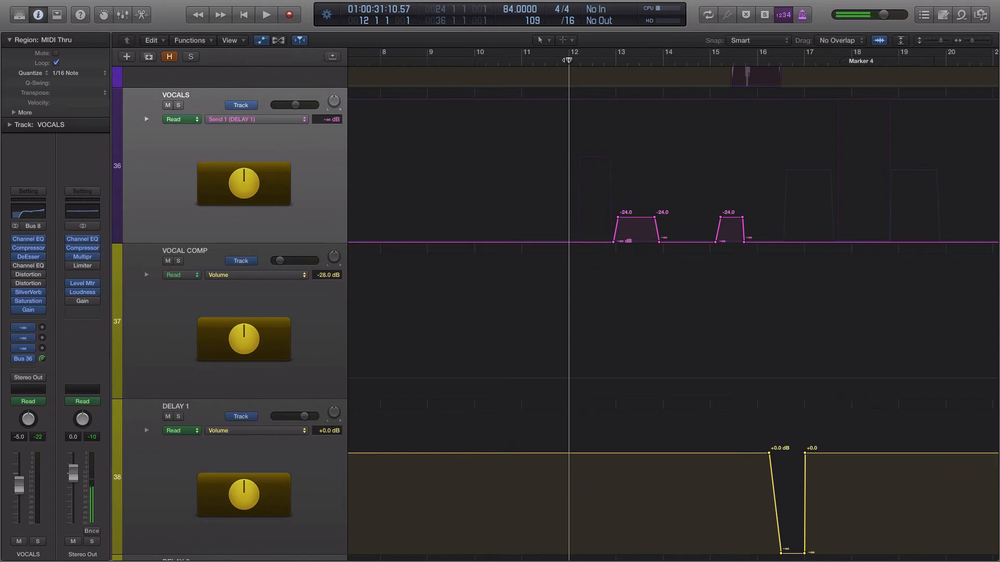
key(space)
key(s)
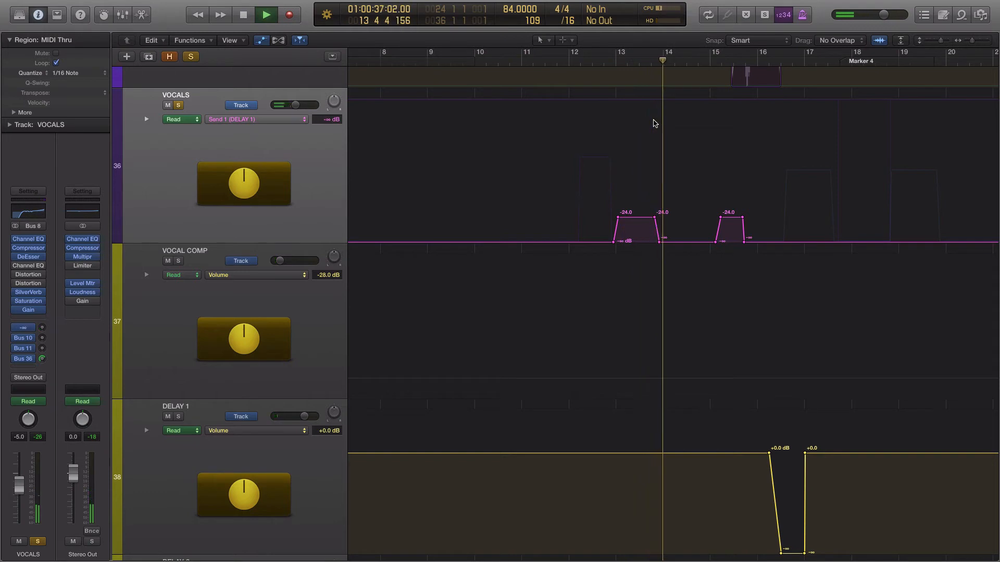
key(s)
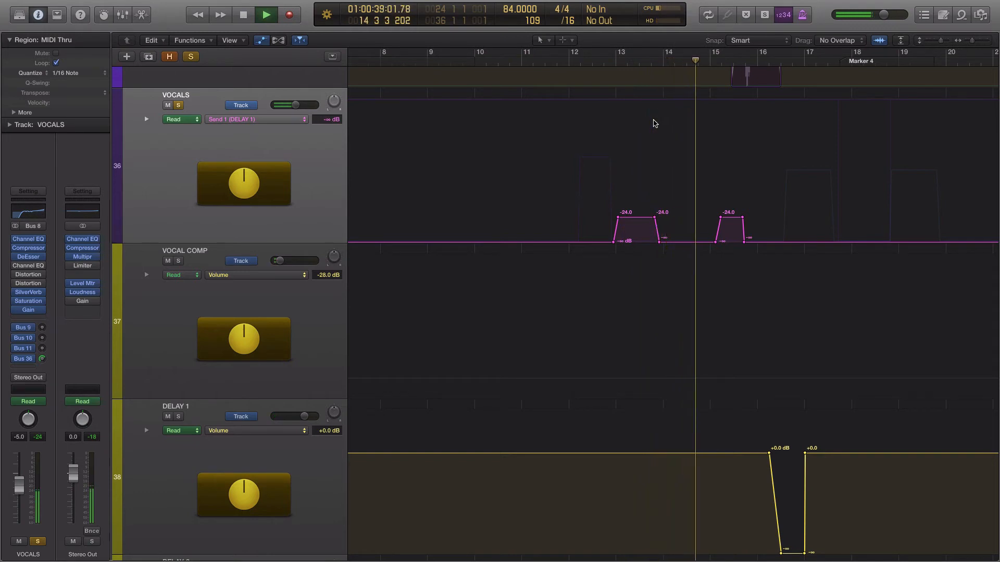
key(space)
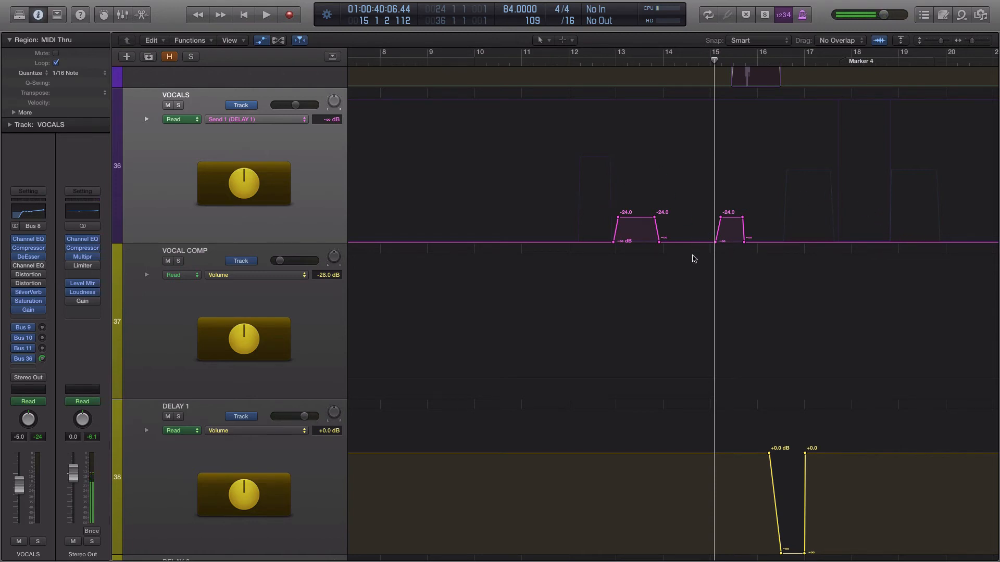
Step: Review the DELAY 1 track's channel strip, and return to the VOCALS track to review its sends
scroll(267, 436, down, 3)
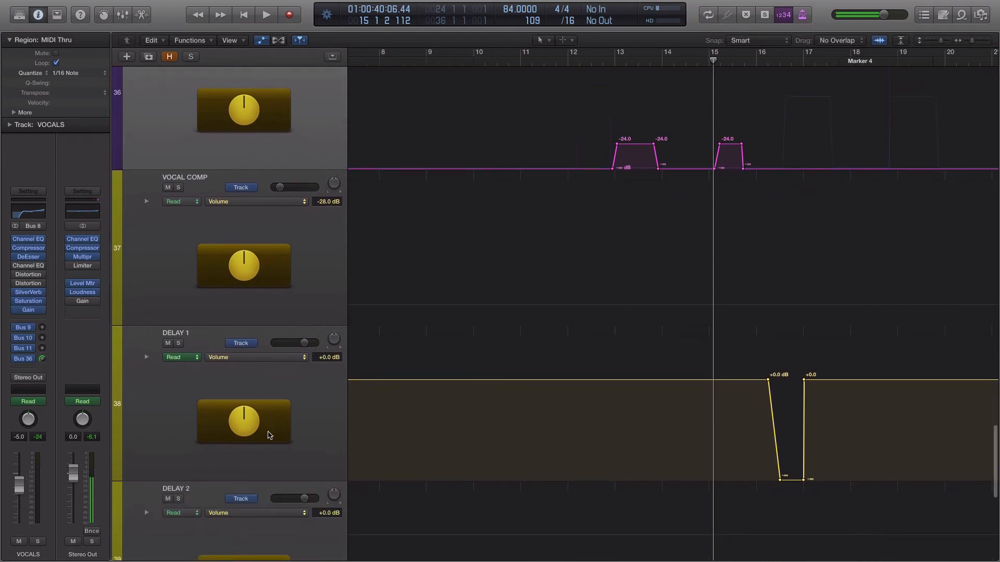
click(197, 344)
mouse_move(29, 289)
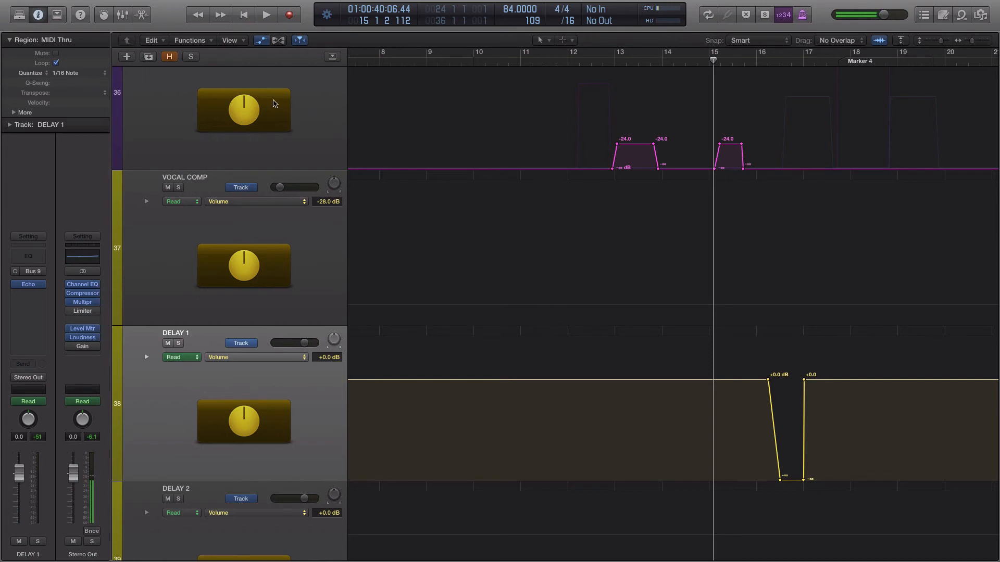
scroll(266, 103, up, 3)
click(257, 81)
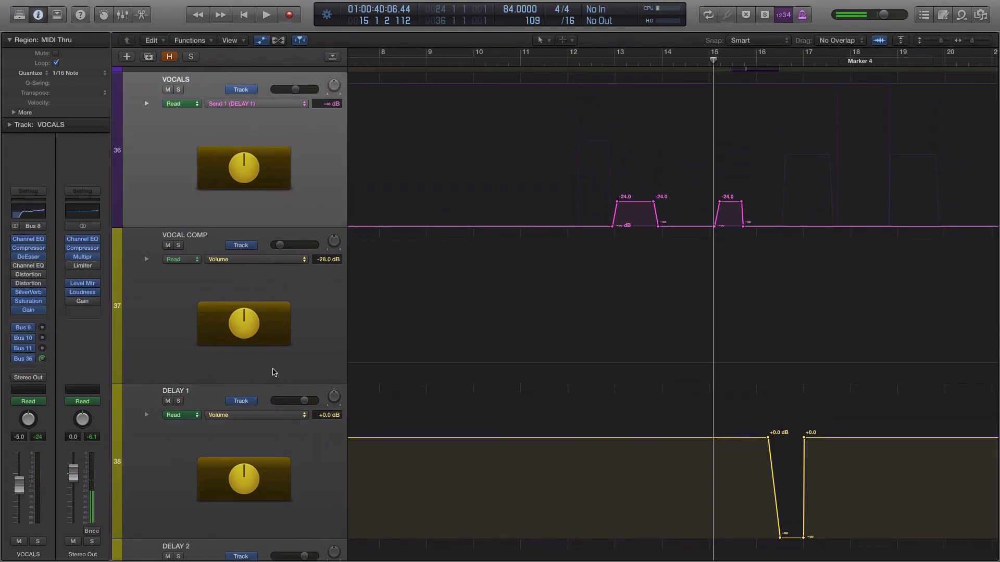
Step: Inspect the note, feedback and dry/wet settings of the Echo plug-in on DELAY 1, and close it
click(195, 395)
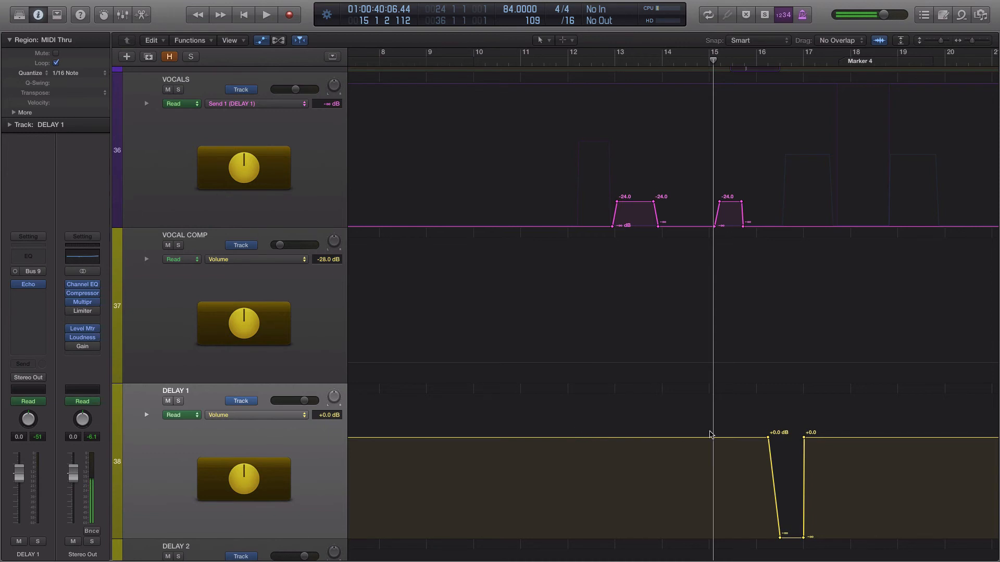
click(28, 284)
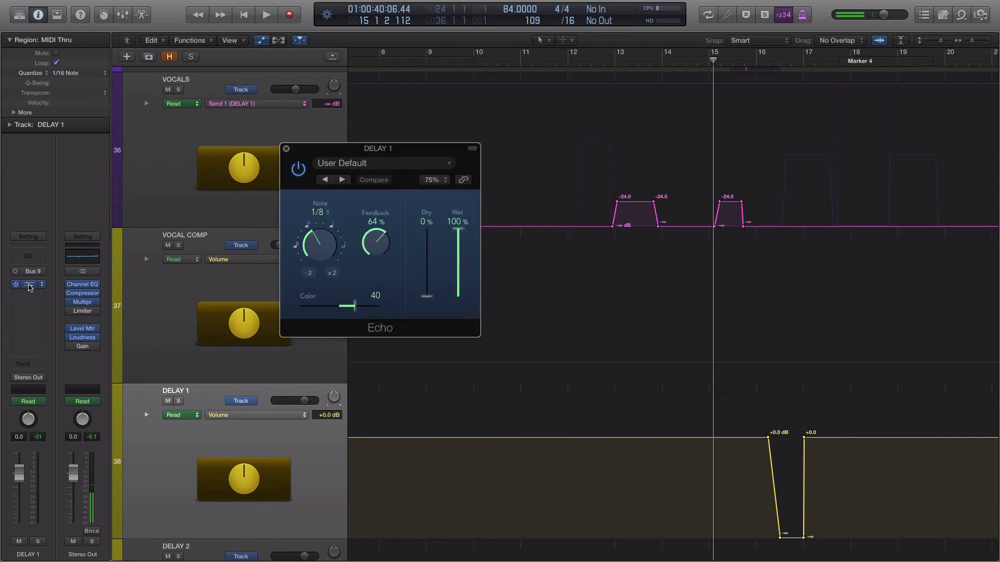
click(286, 150)
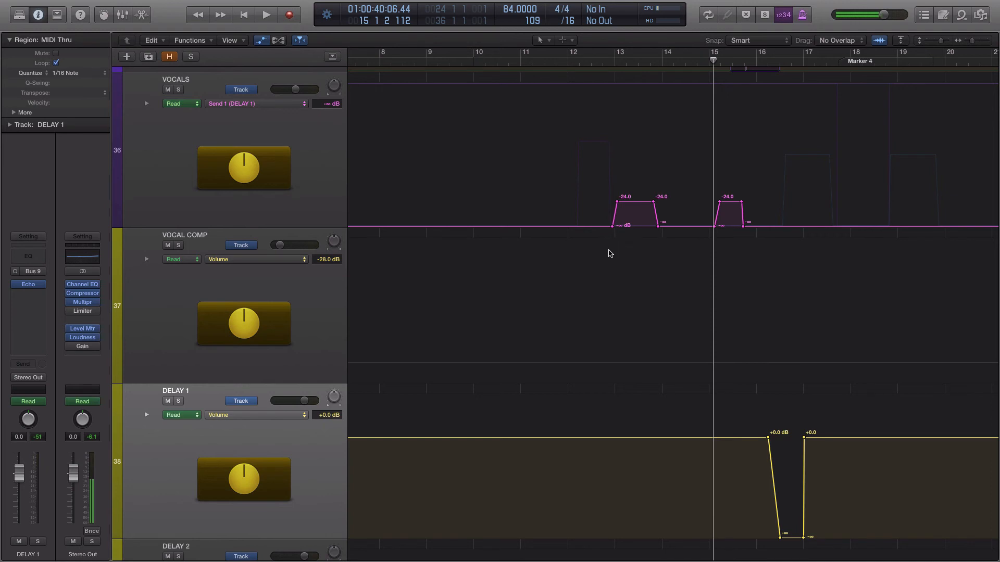
Step: Review the VOCALS track's send routing and recheck the Echo plug-in on the DELAY 1 track, closing its window
click(221, 80)
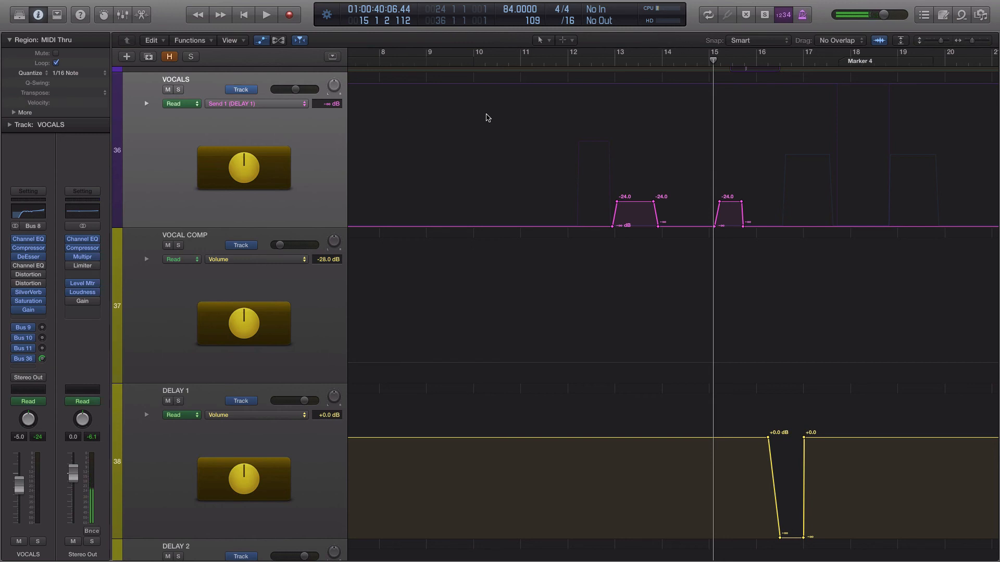
scroll(384, 134, down, 2)
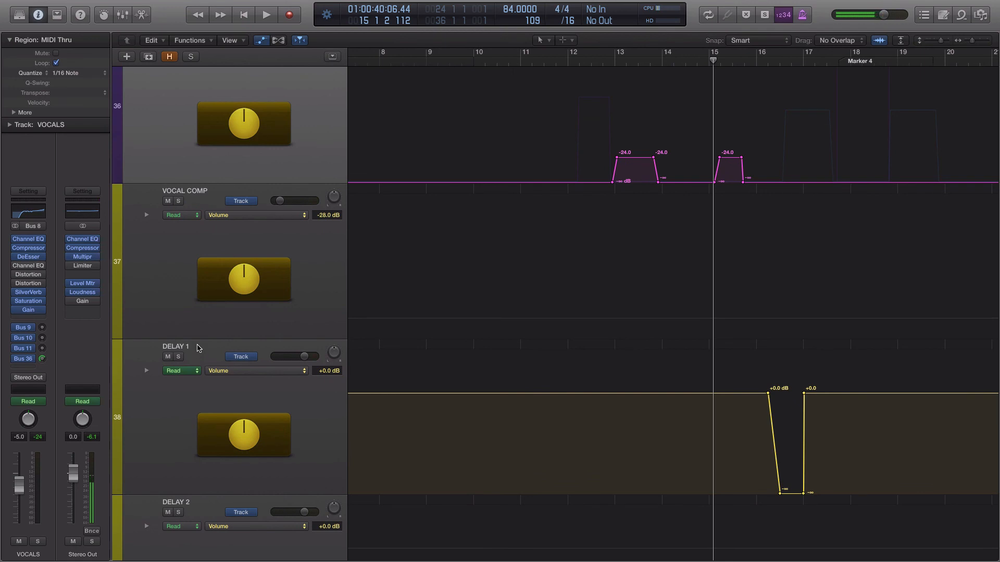
click(199, 348)
scroll(200, 347, down, 2)
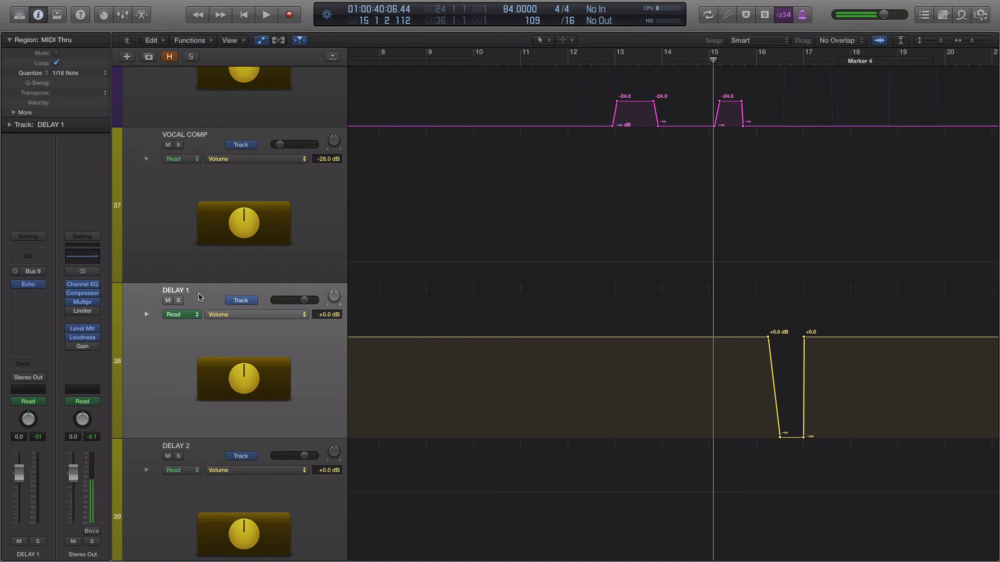
click(30, 286)
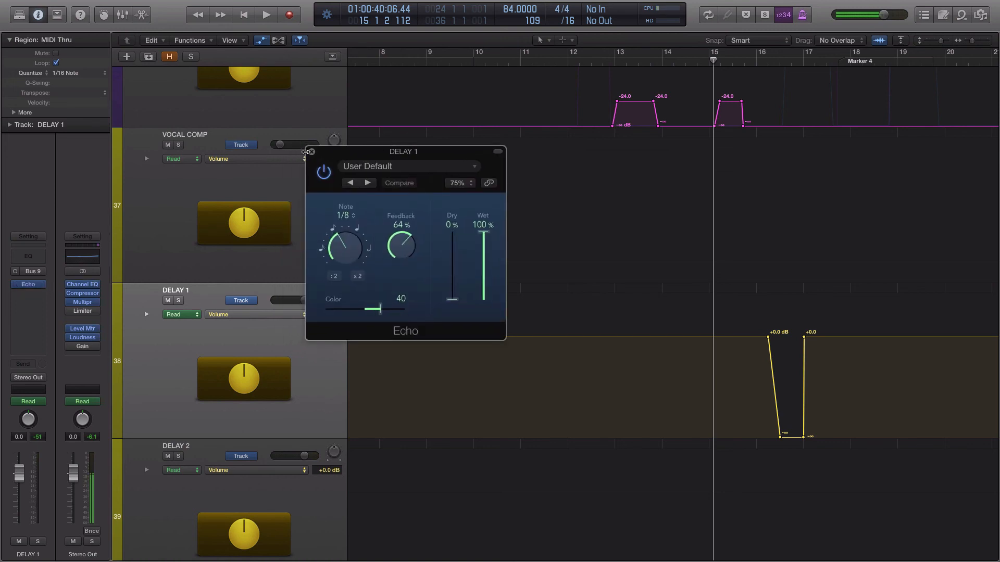
click(311, 152)
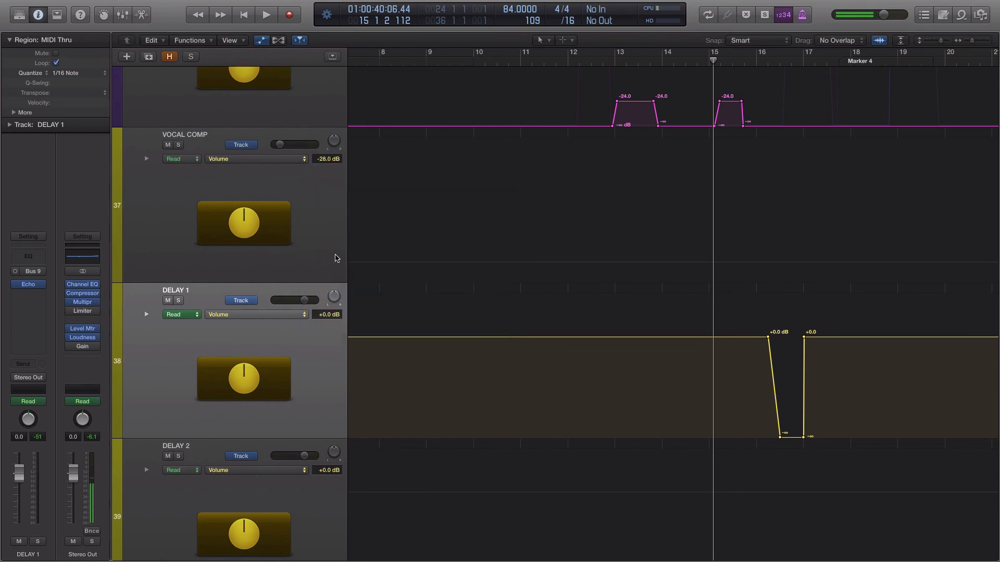
scroll(359, 269, up, 3)
scroll(360, 270, up, 20)
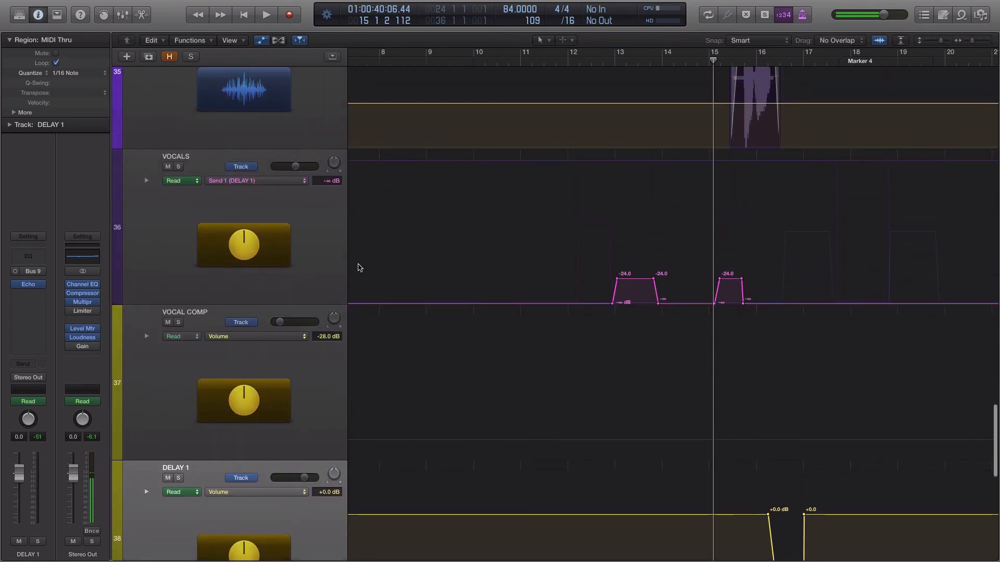
Step: Look through the instrument and vocal tracks above VOCALS, and return to the delay send automation on the VOCALS track
scroll(356, 270, up, 15)
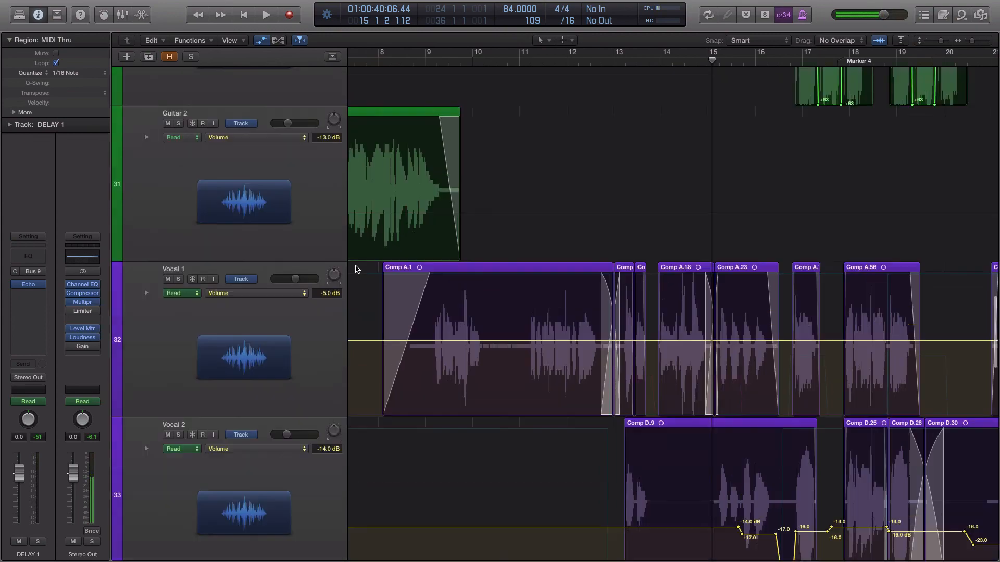
scroll(356, 270, up, 10)
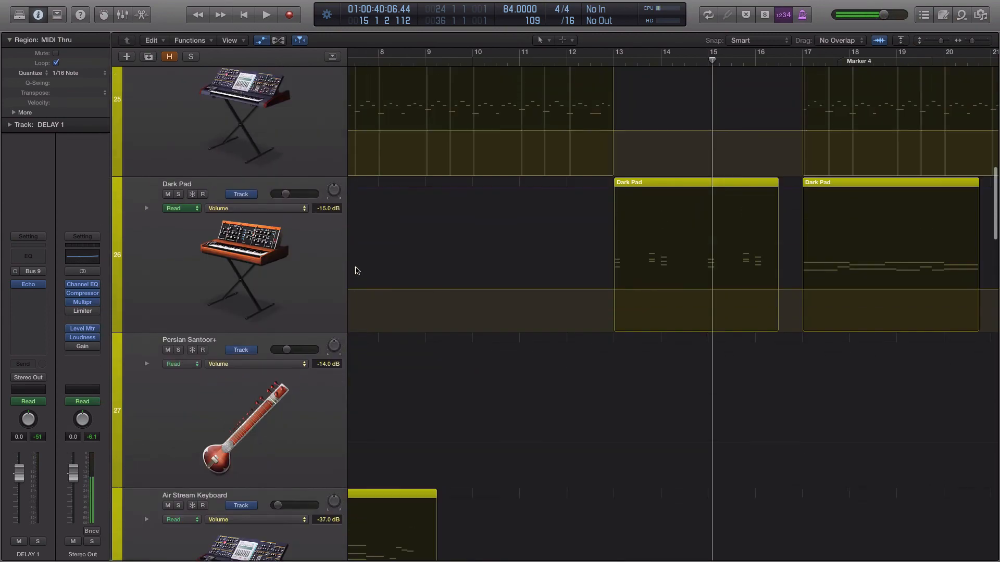
scroll(356, 270, down, 20)
scroll(355, 270, down, 20)
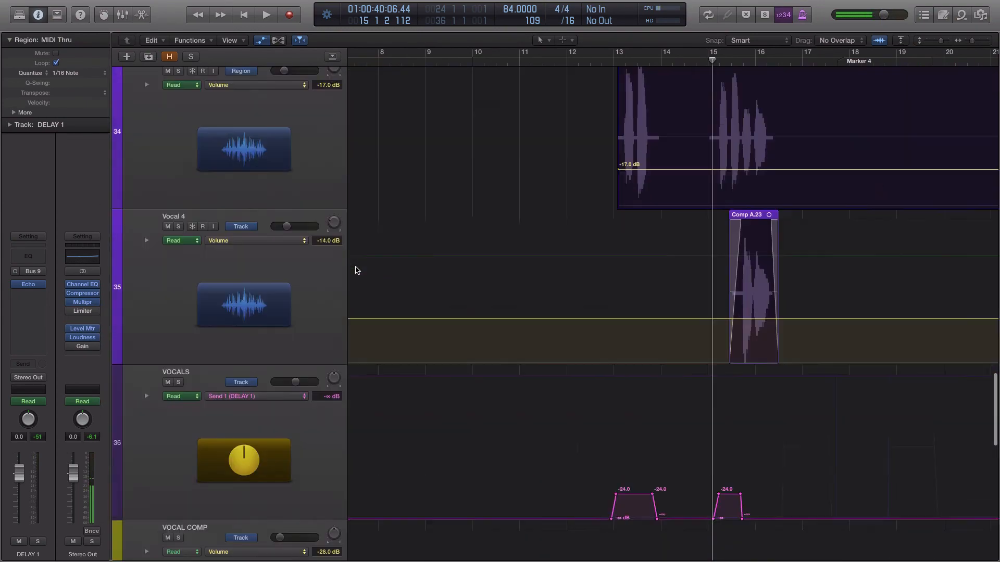
scroll(356, 271, up, 5)
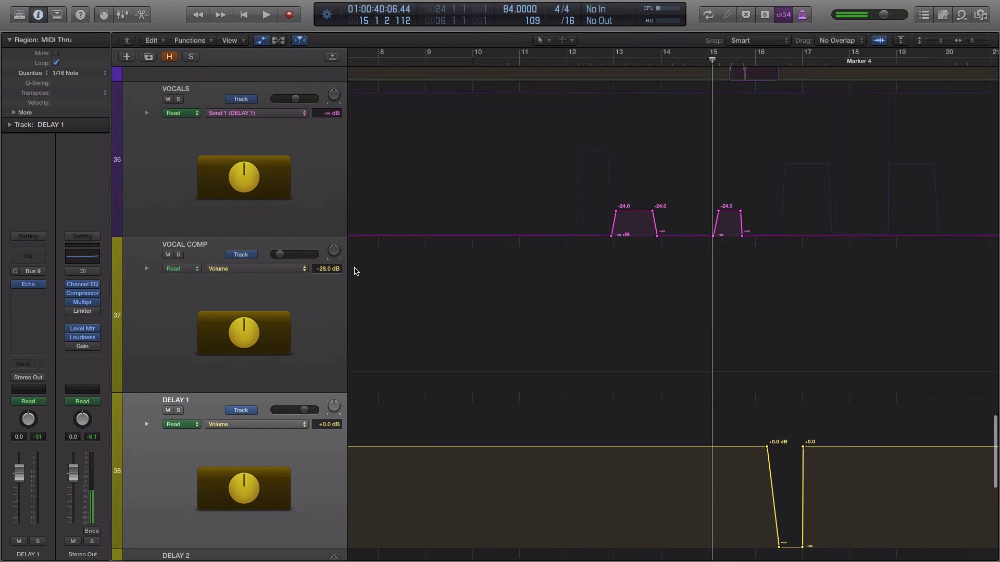
scroll(354, 270, up, 3)
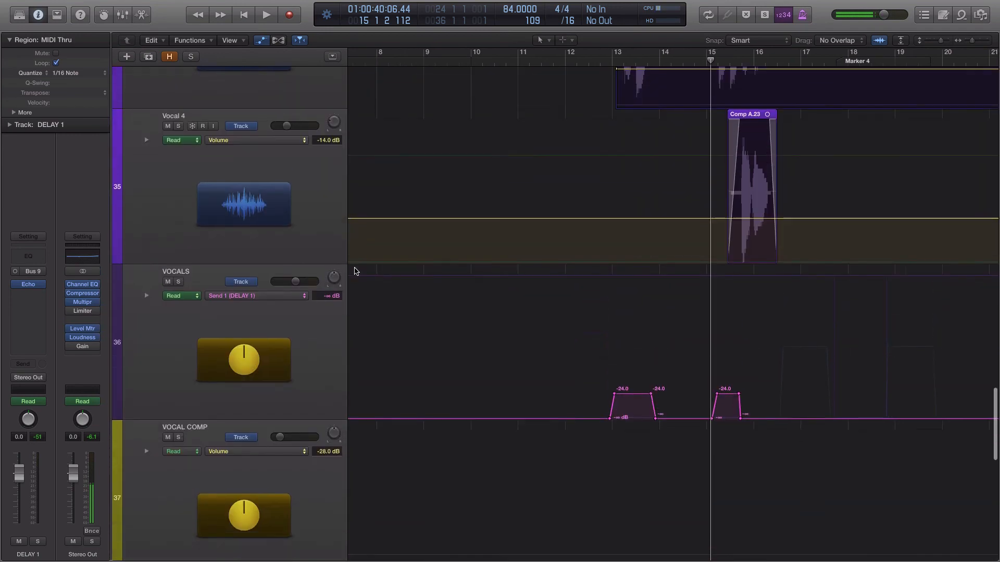
scroll(354, 271, down, 2)
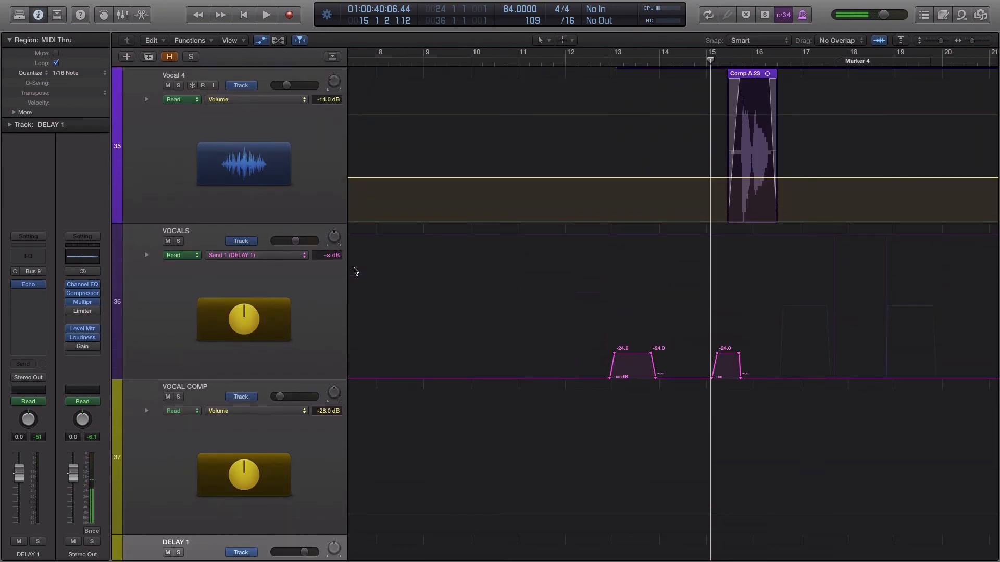